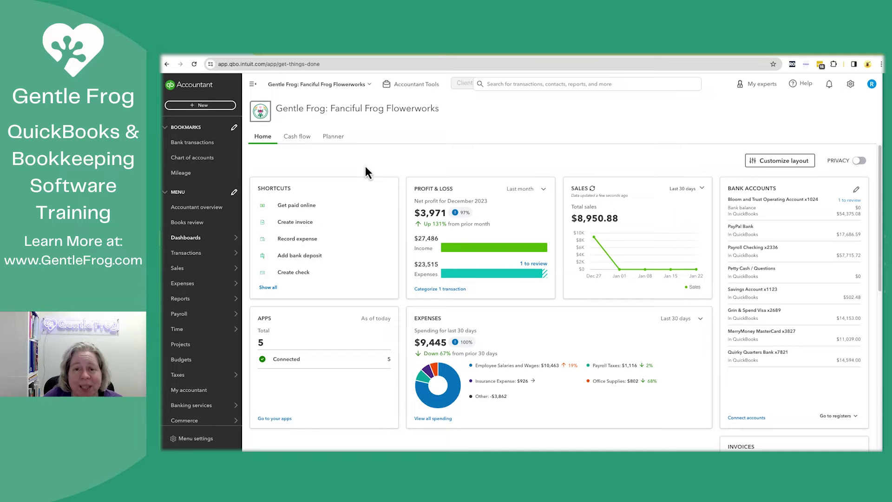
Open the Bloom and Trust Operating Account bank feed and expand the $1,599.99 12/20/2023 deposit
left_click(784, 212)
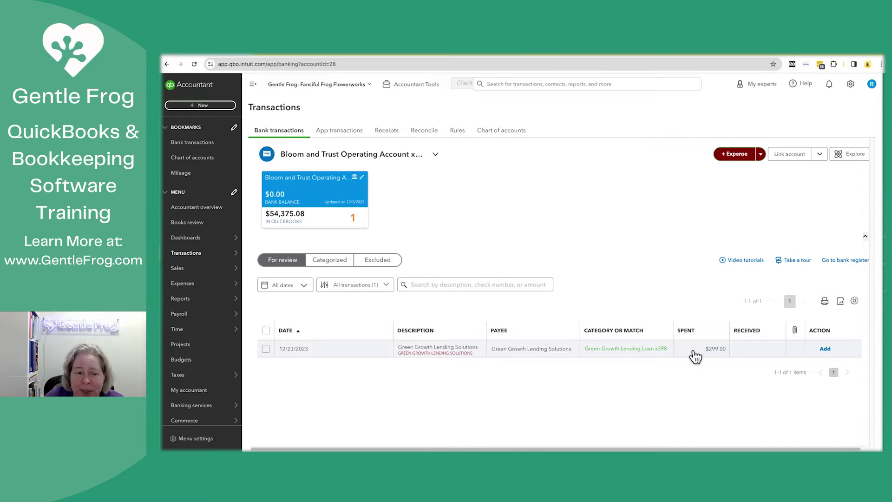
left_click(333, 270)
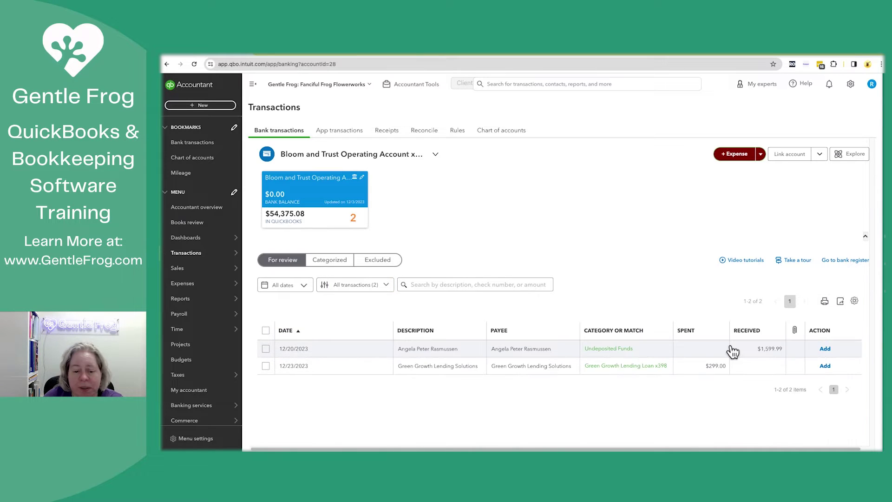
left_click(733, 352)
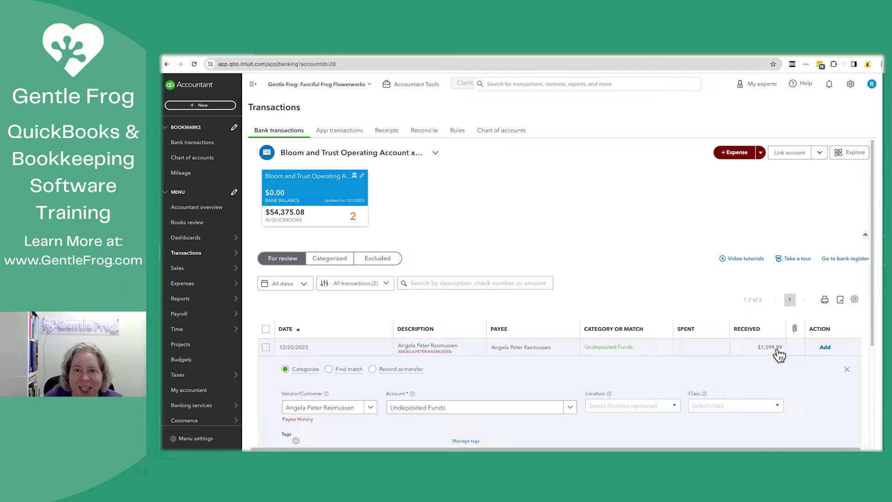
scroll(779, 355, "down", 2)
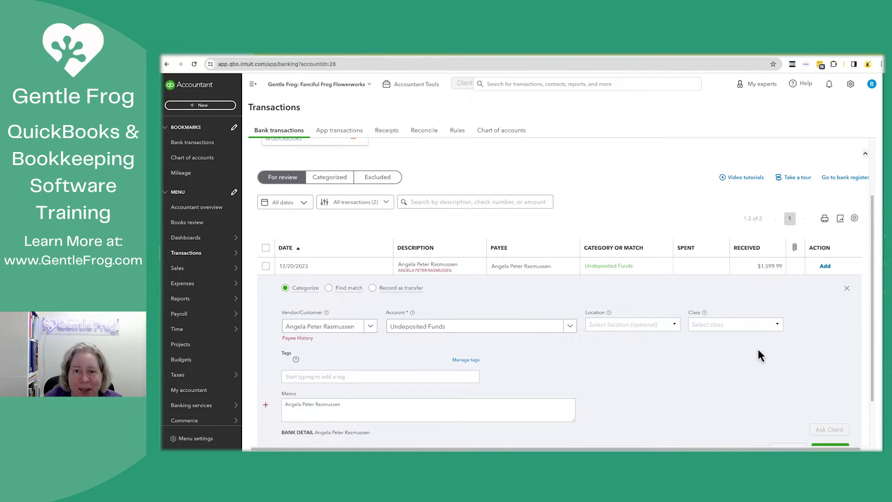
Replace the deposit's payee with a new contact 'SBA Loan' of type Vendor
left_click(356, 327)
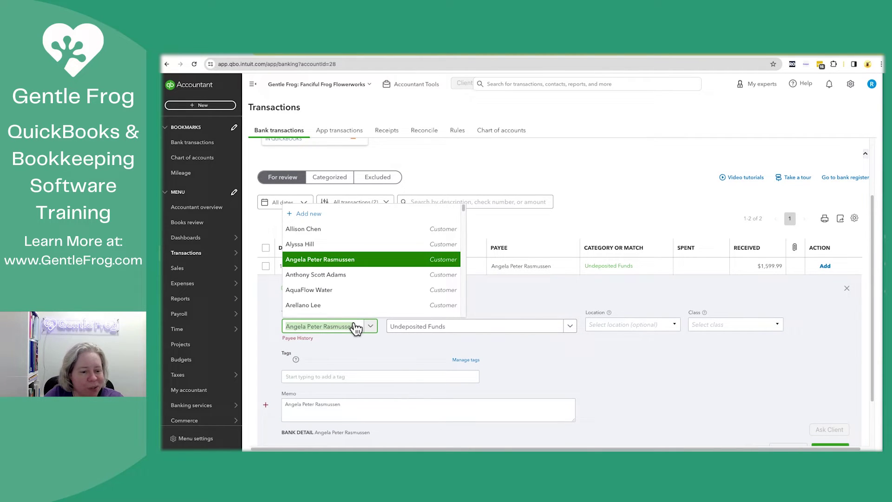
key("BackSpace")
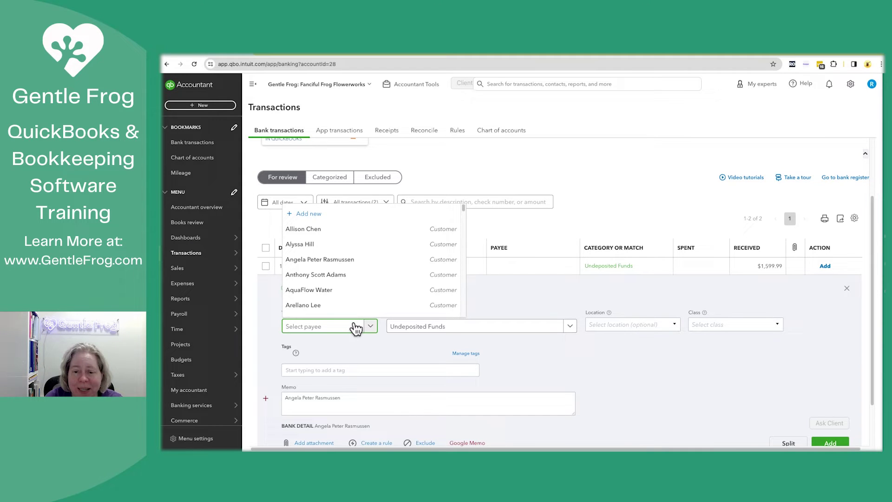
type("SBA Loan")
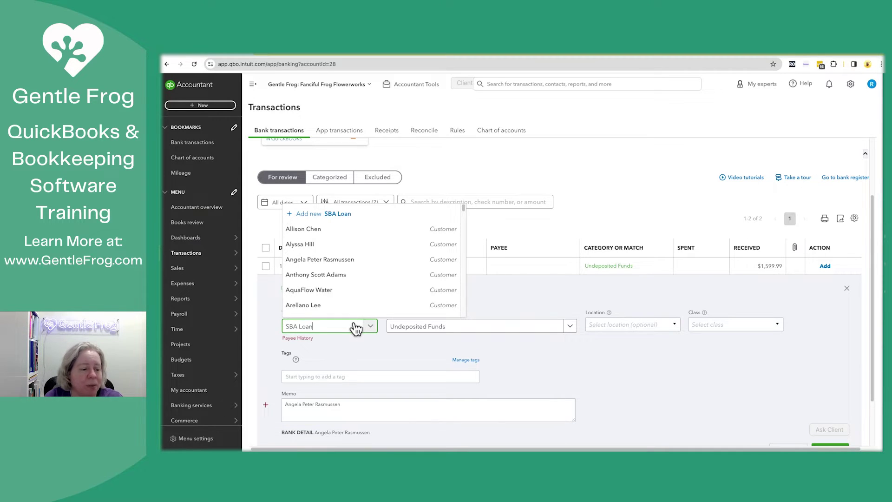
key("Return")
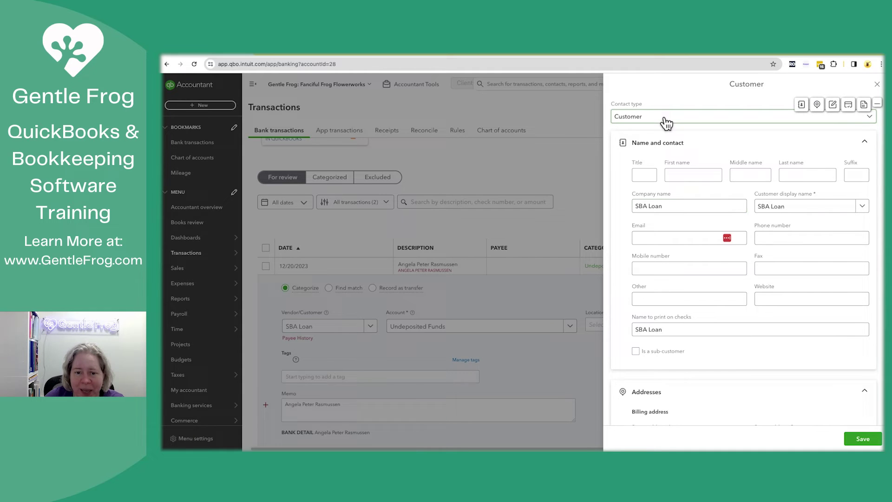
left_click(663, 120)
left_click(634, 147)
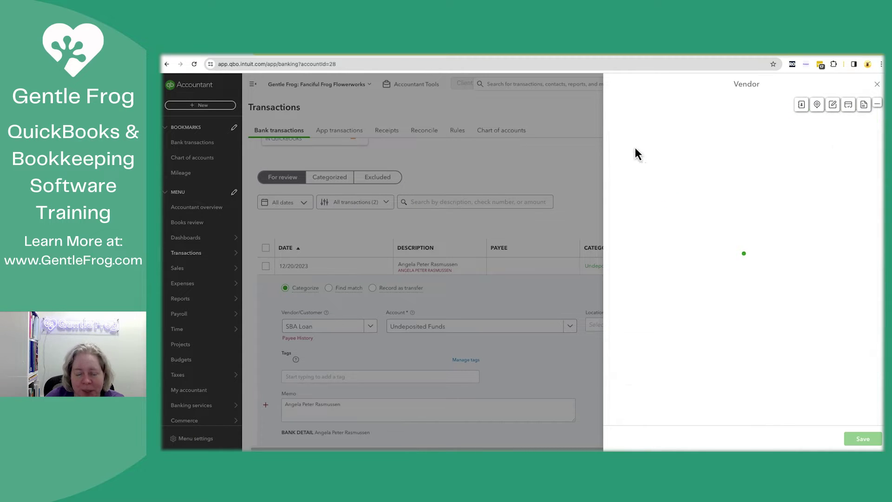
left_click(756, 156)
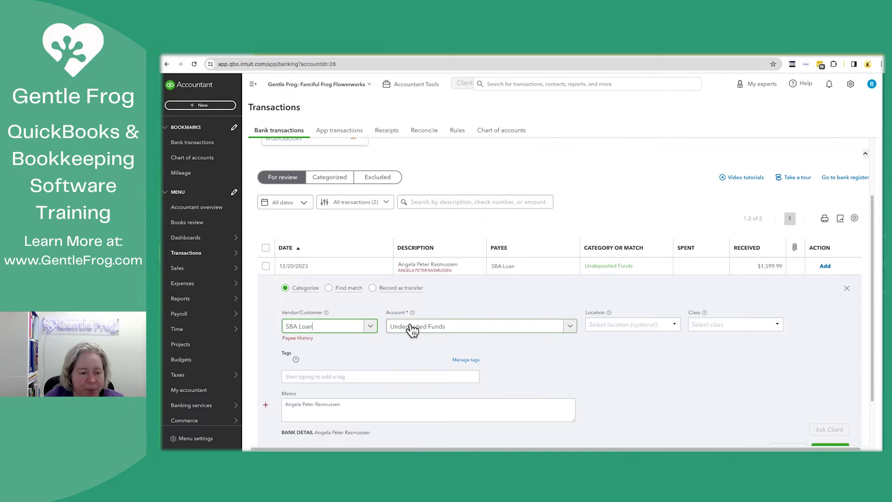
Save the SBA Loan vendor and start a new category account 'SBA Loan #1234' replacing Undeposited Funds
left_click(457, 327)
left_click(518, 355)
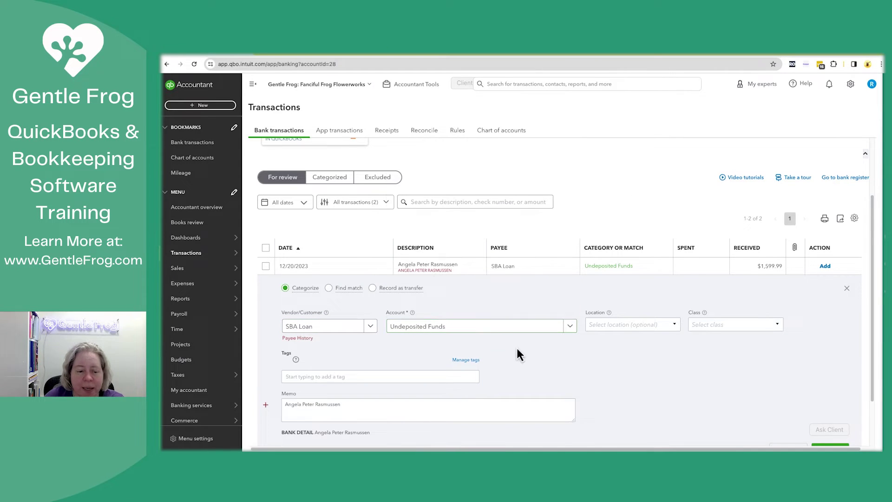
left_click(495, 327)
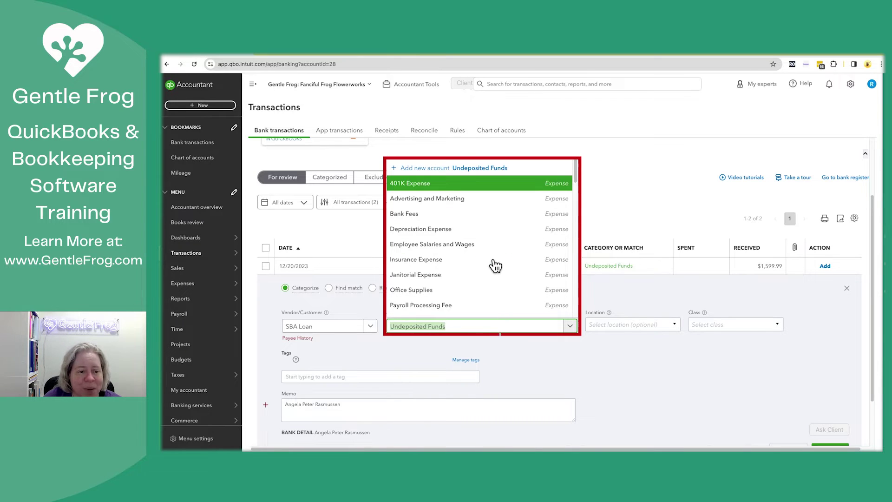
key("BackSpace")
type("SBA Loan #")
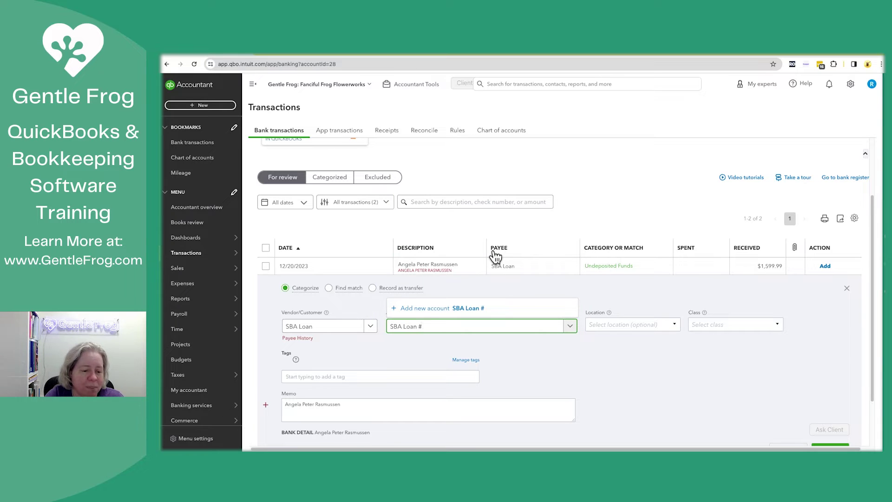
type("1234")
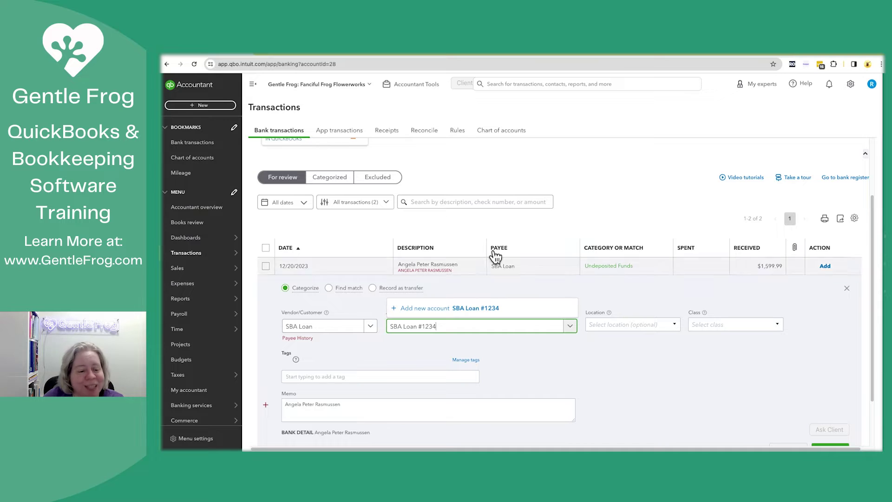
left_click(446, 309)
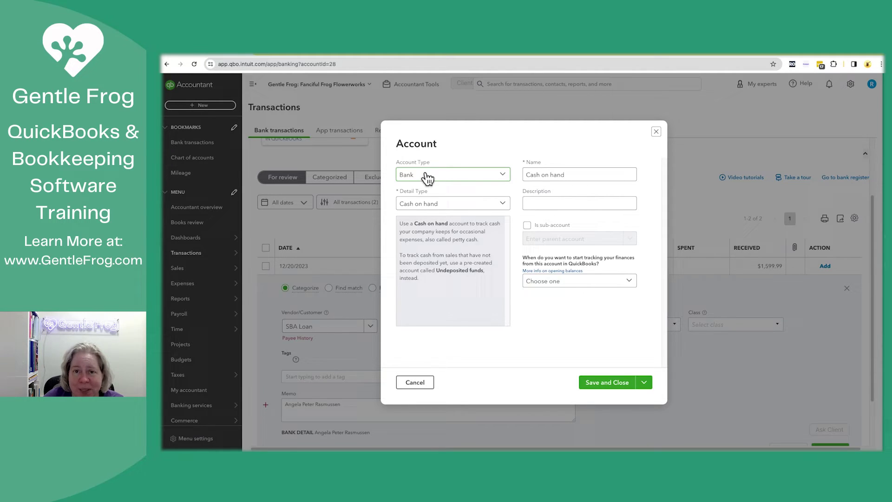
Change the new account's type from Bank to Long Term Liabilities
left_click_drag(526, 174, 567, 175)
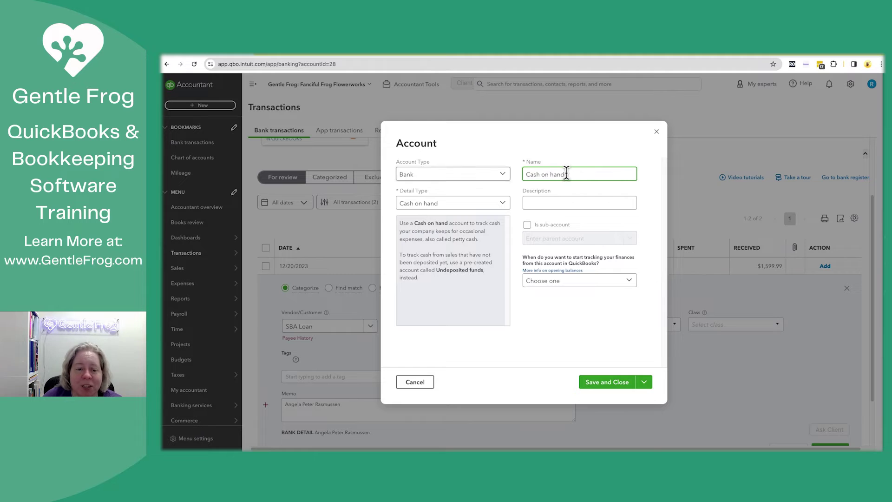
left_click(567, 175)
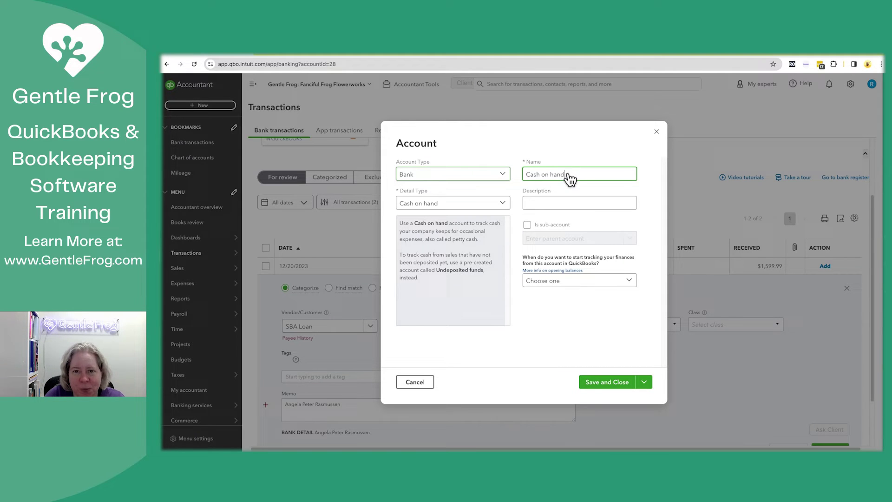
key("BackSpace")
key("BackSpace")
key("BackSpace")
key("BackSpace")
key("BackSpace")
key("BackSpace")
key("BackSpace")
key("BackSpace")
key("BackSpace")
key("BackSpace")
key("BackSpace")
key("BackSpace")
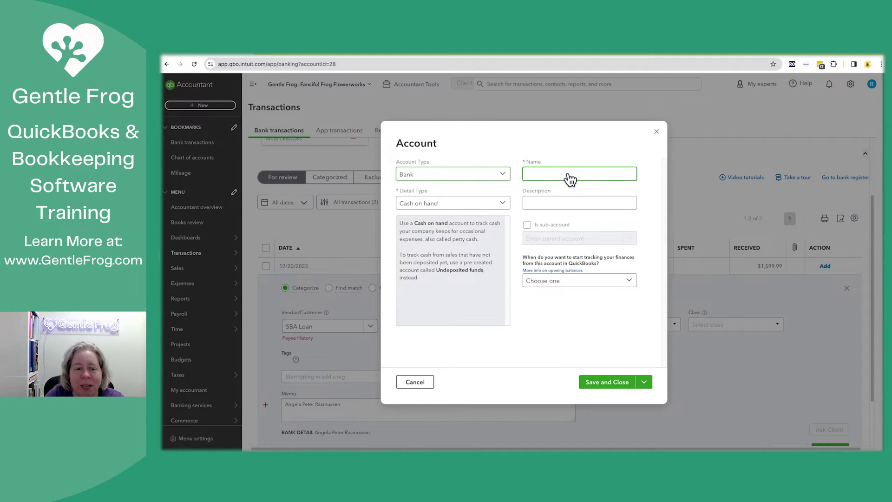
type("asdlf;asdkf;laksdf;l")
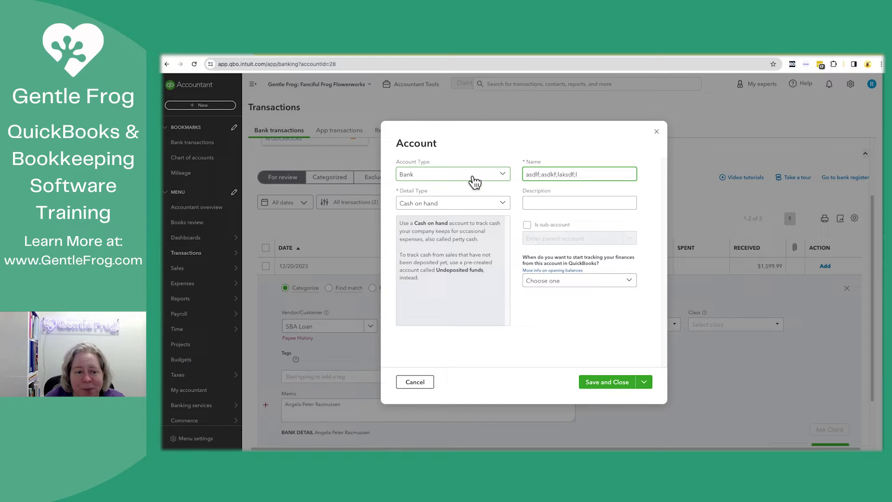
left_click(474, 180)
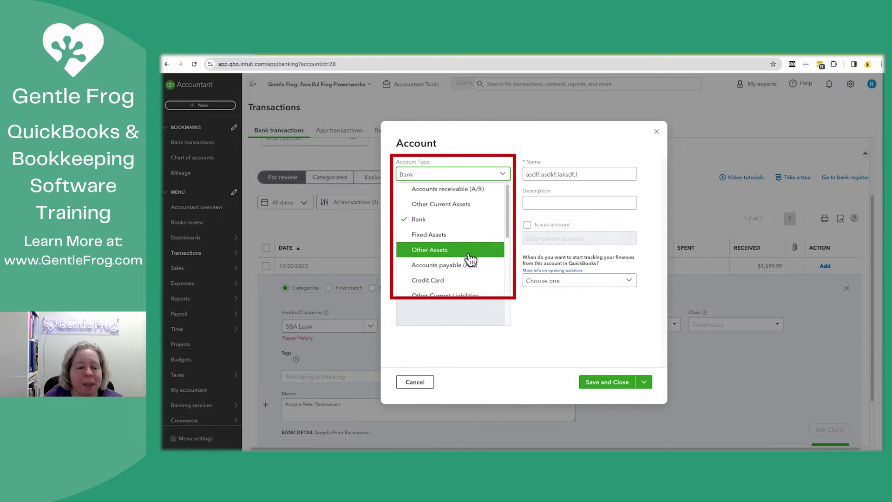
scroll(469, 262, "down", 2)
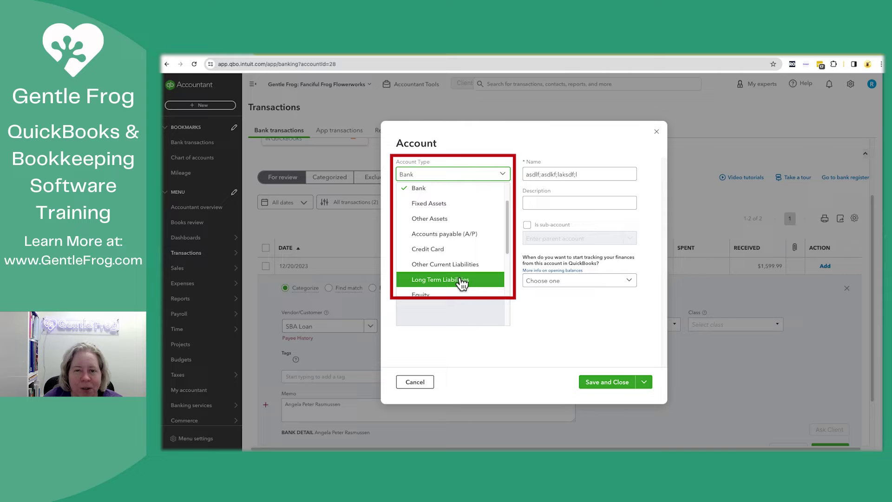
left_click(462, 280)
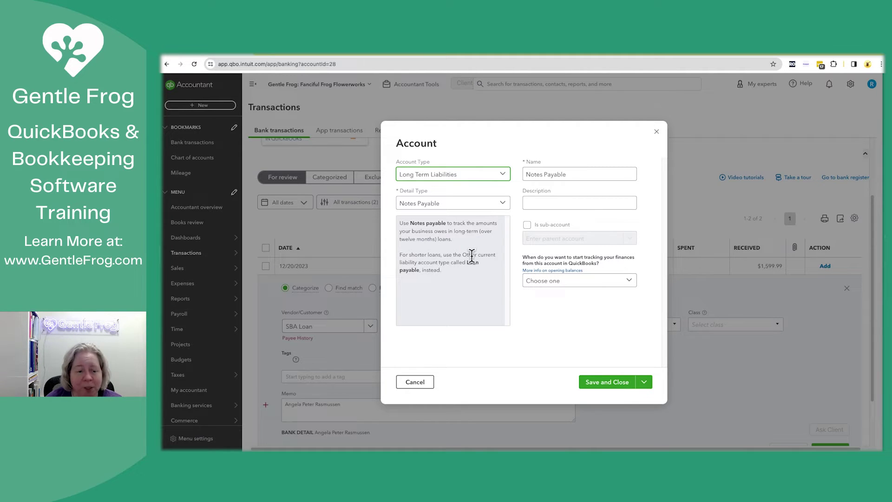
Keep the Notes Payable detail type and name the account 'SBA Loan #1234'
left_click(465, 255)
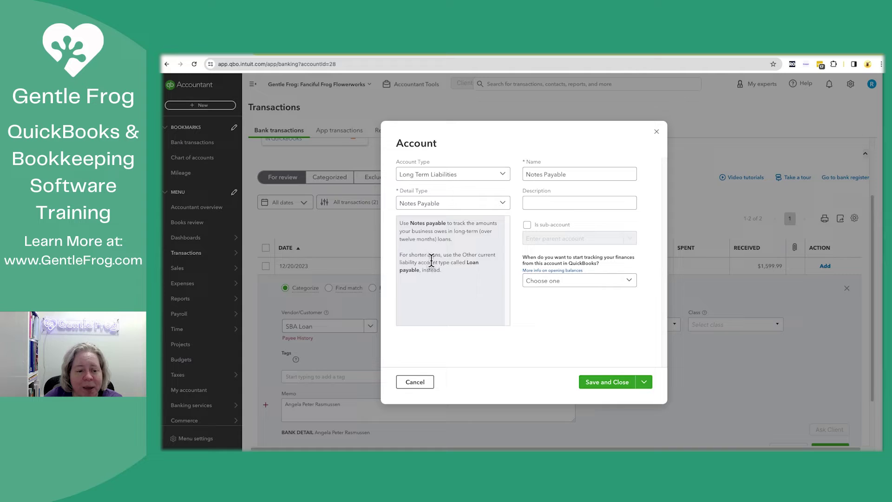
triple_click(420, 251)
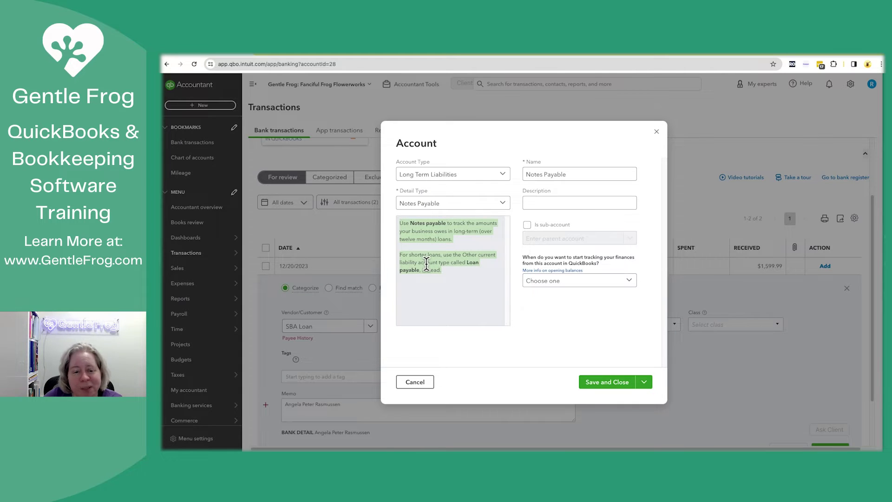
triple_click(565, 174)
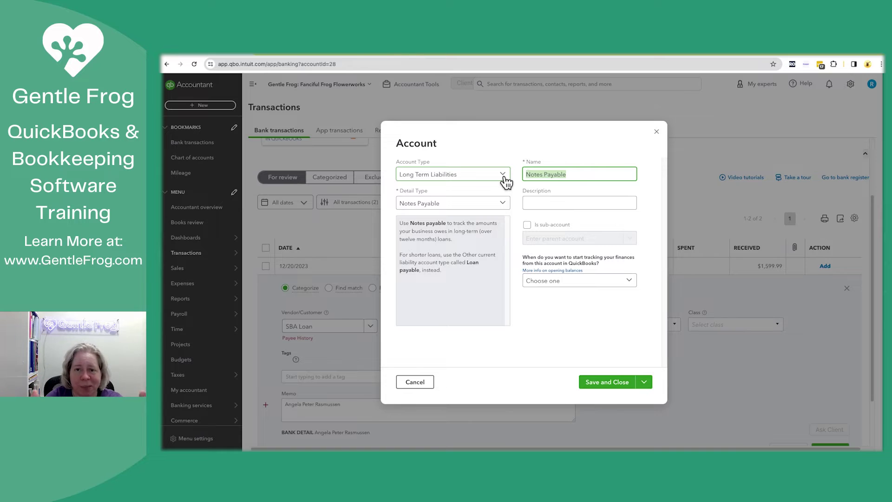
key("BackSpace")
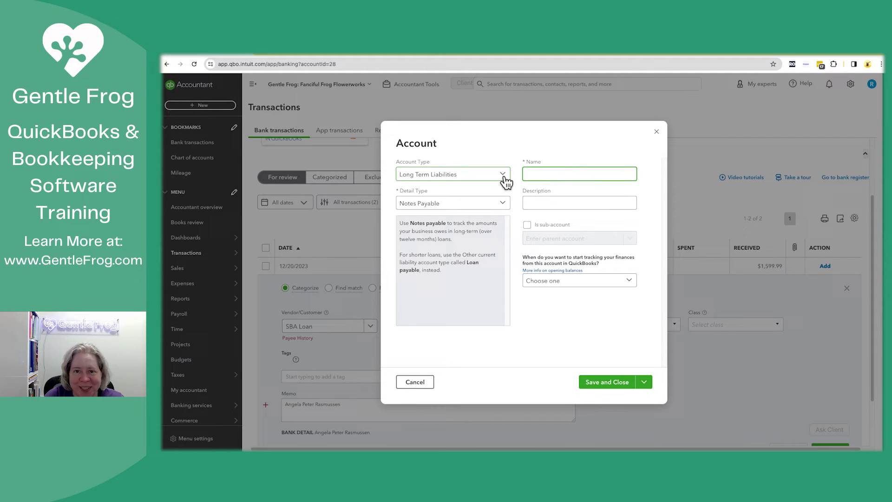
type("SBA Loan $1")
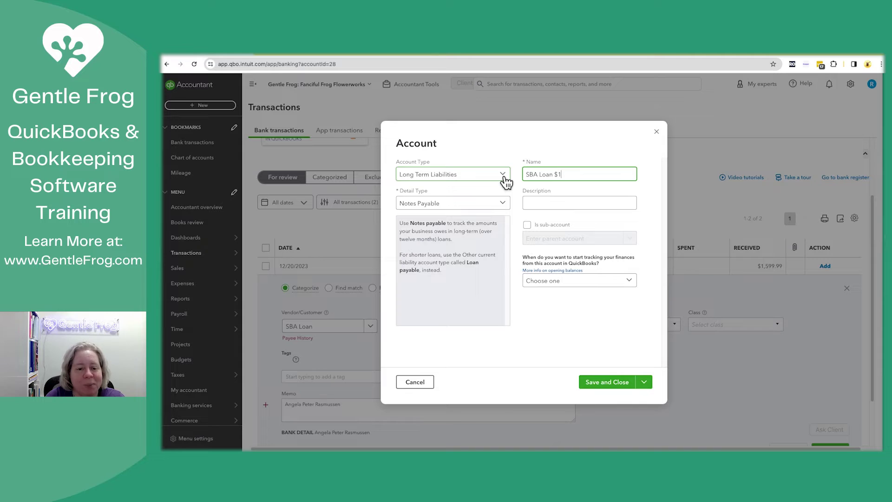
key("BackSpace")
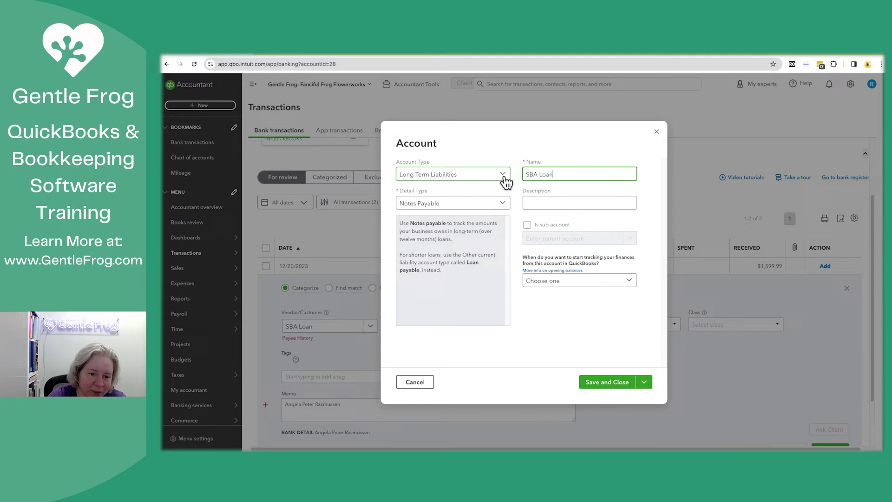
type("#1234")
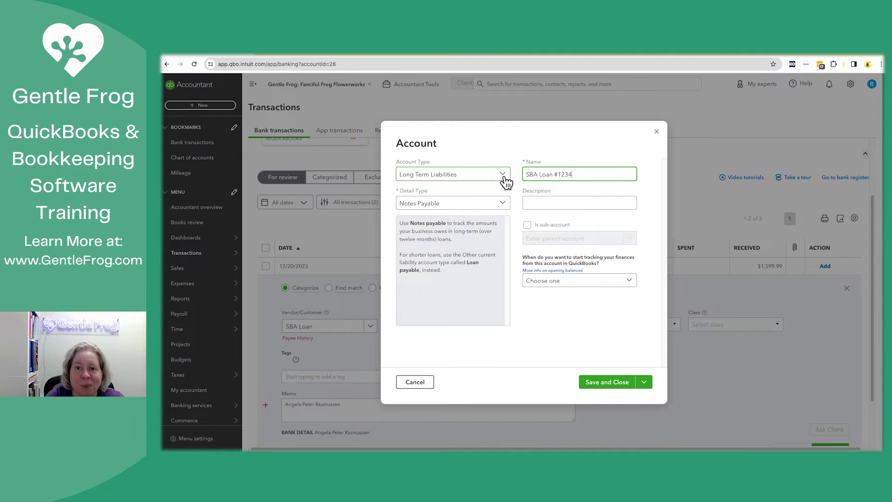
Leave the opening balance start date unset and save the SBA Loan #1234 account
left_click(597, 304)
left_click(606, 283)
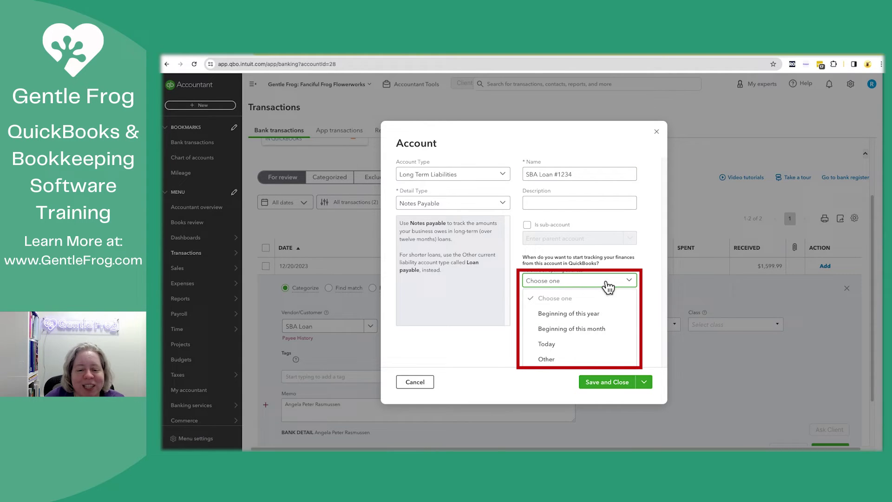
left_click(646, 283)
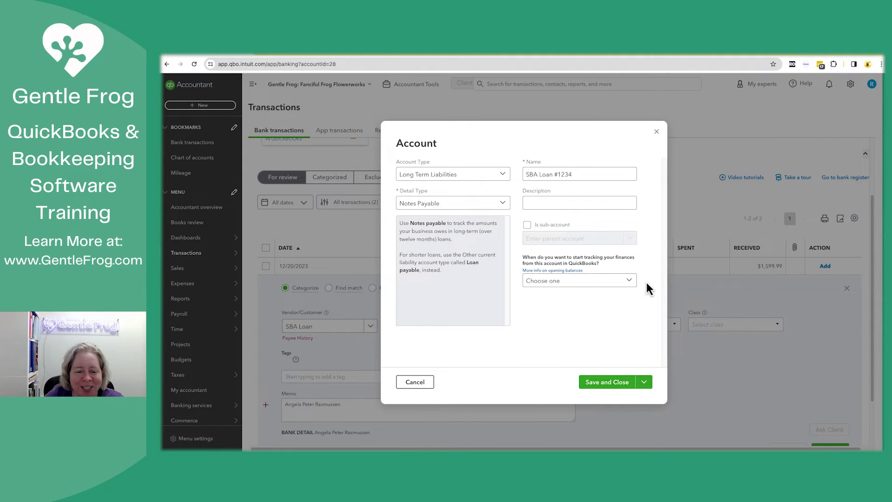
left_click(606, 382)
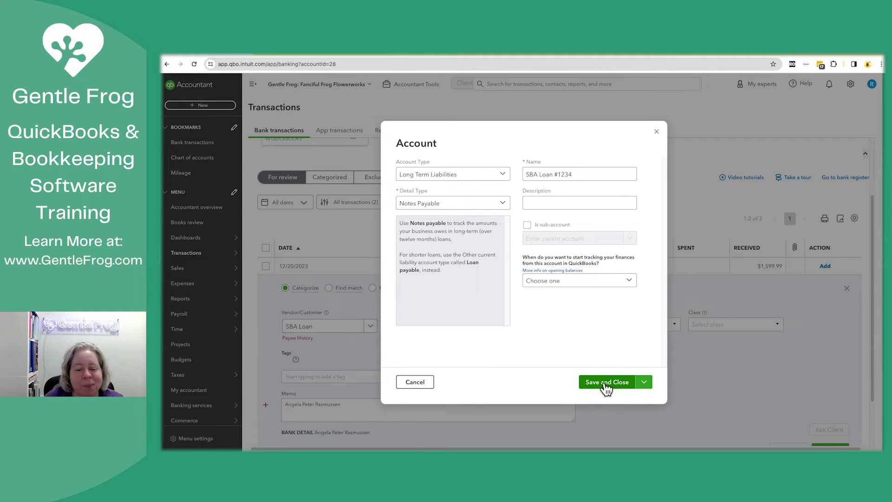
Add the $1,599.99 deposit and confirm the December 31, 2023 Balance Sheet shows SBA Loan #1234 at 1,599.99
left_click(825, 266)
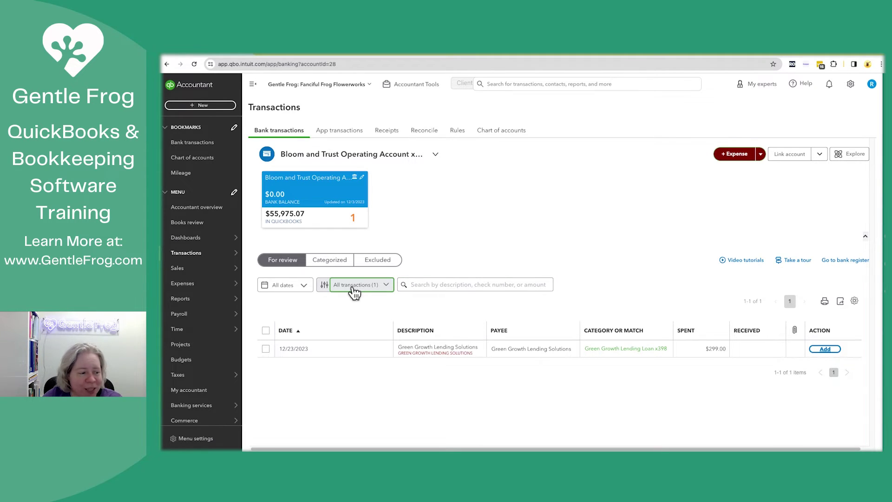
left_click(260, 300)
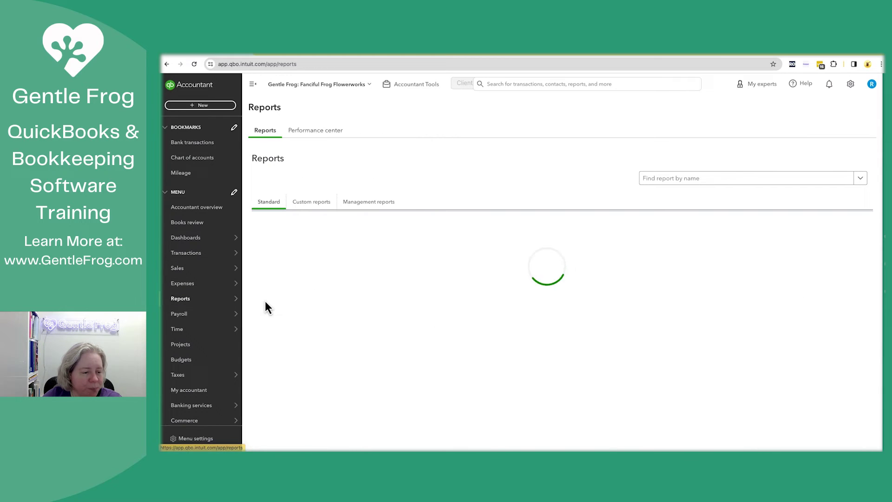
left_click(305, 277)
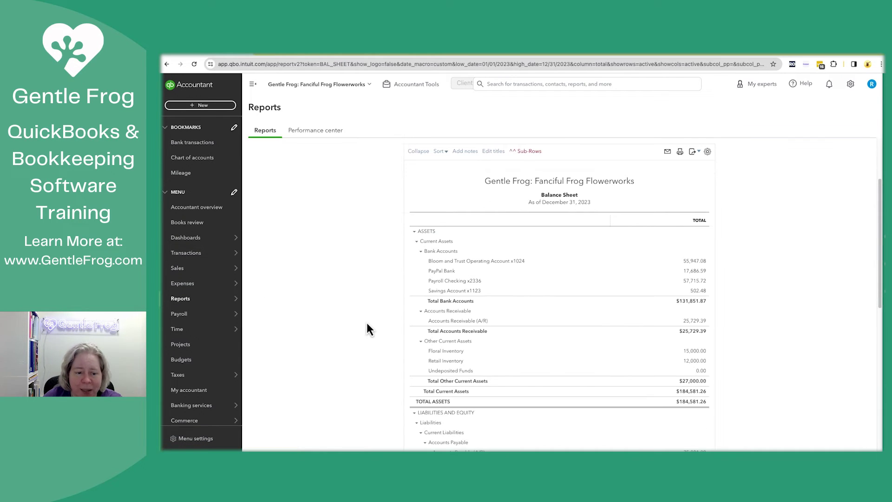
left_click(689, 264)
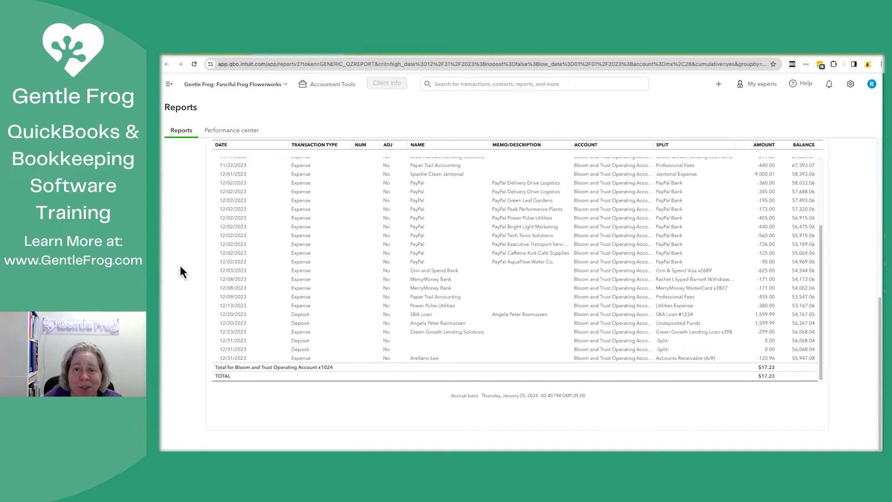
left_click(167, 64)
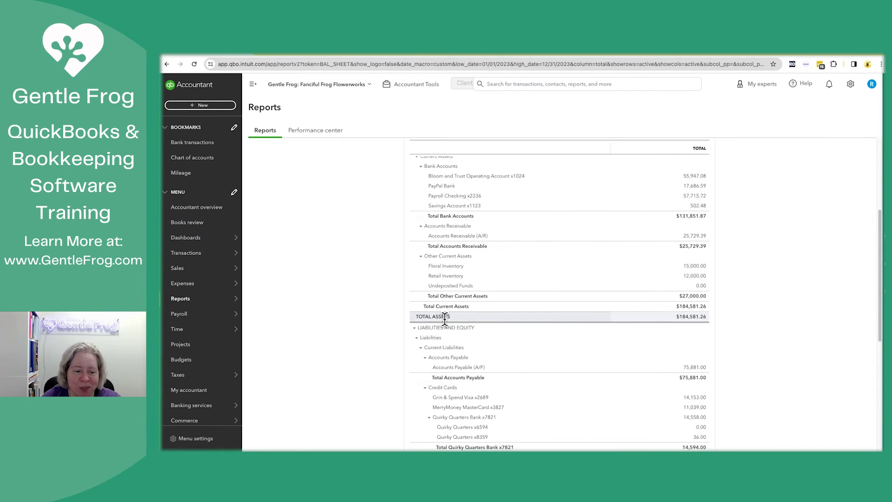
scroll(445, 319, "down", 4)
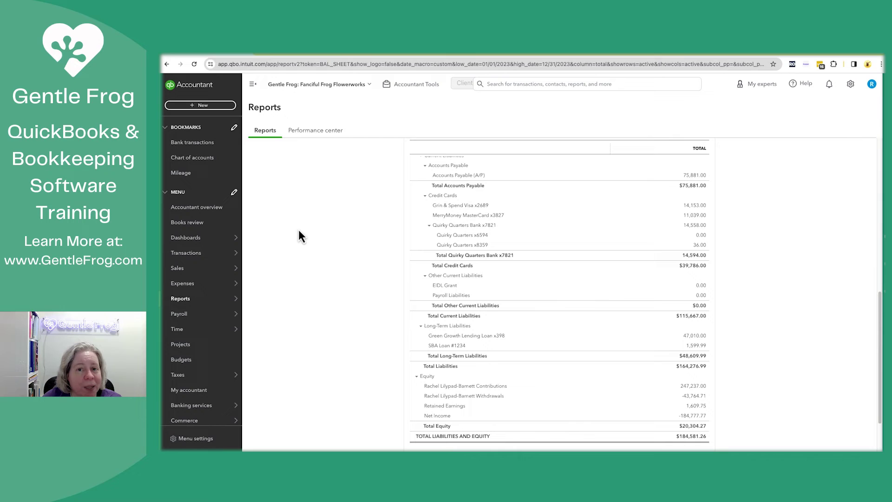
Set the $299.00 12/23/2023 Green Growth payment's payee to SBA Loan and account to SBA Loan #1234
left_click(203, 147)
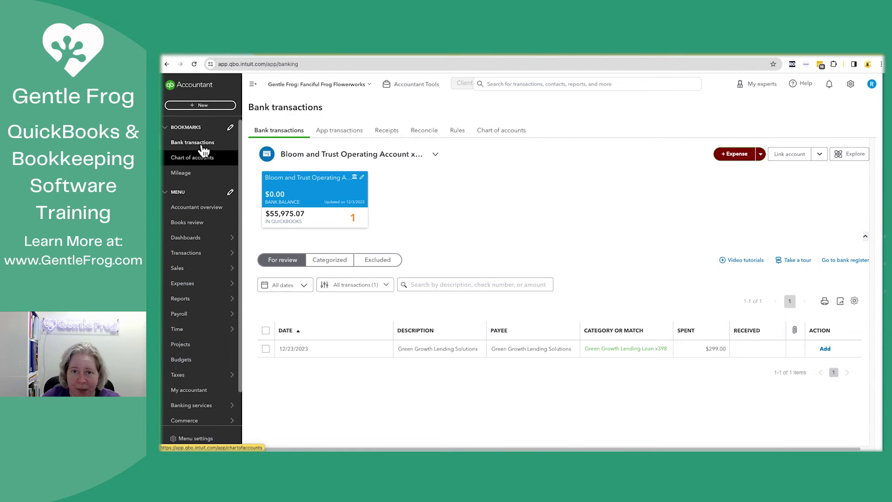
left_click(443, 356)
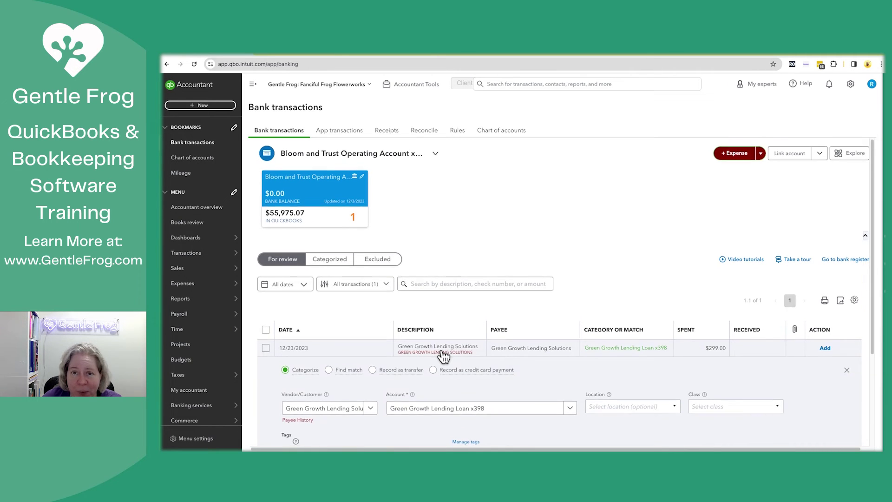
scroll(418, 349, "down", 2)
left_click(326, 309)
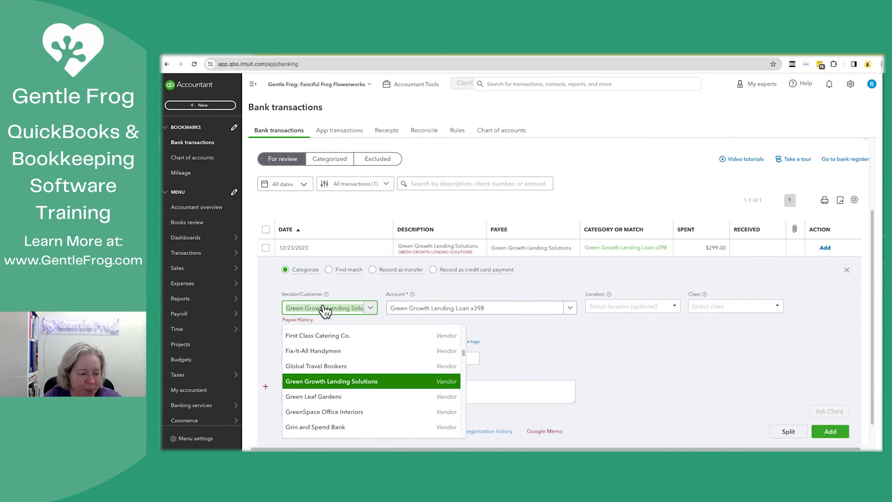
type("SBA")
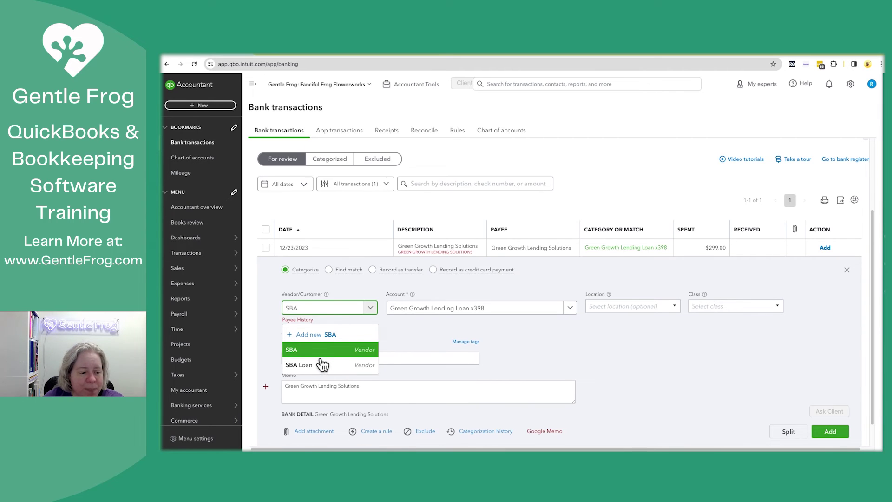
left_click(322, 364)
left_click(448, 314)
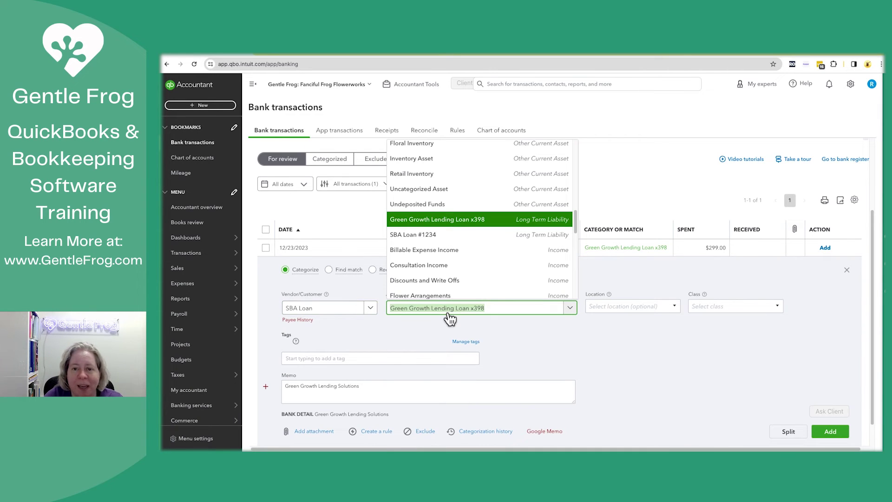
type("sba")
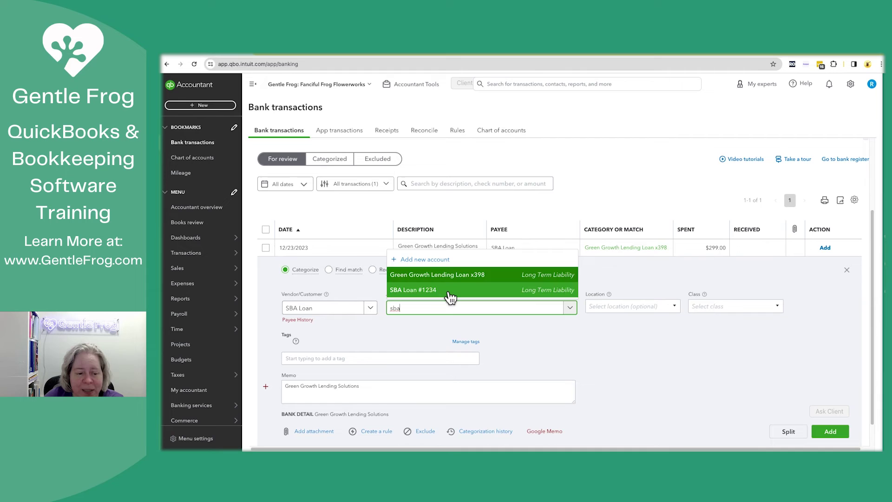
left_click(449, 291)
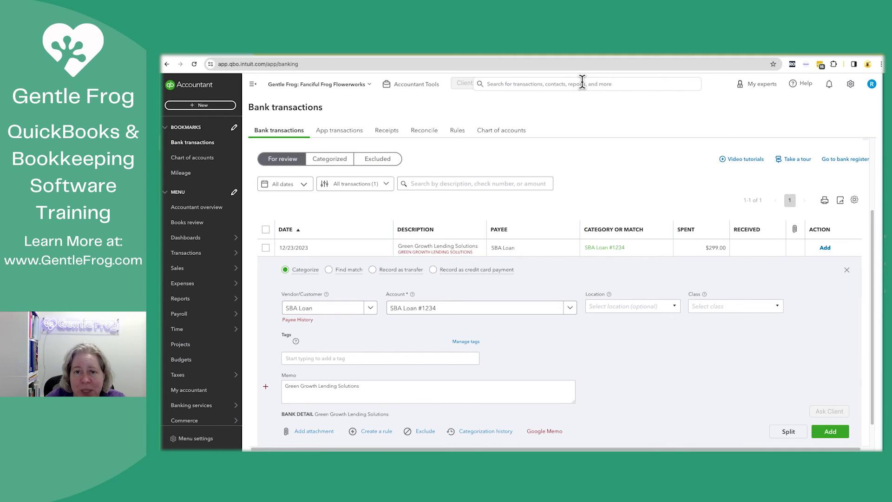
left_click(567, 85)
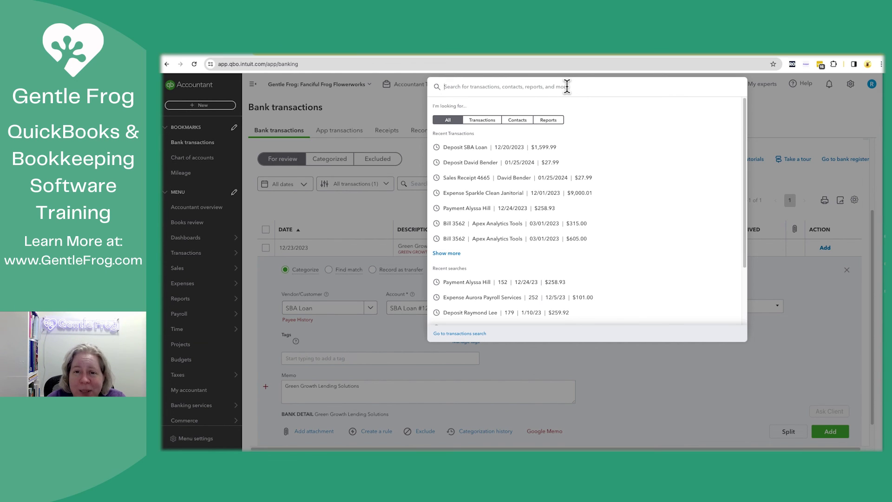
key("Escape")
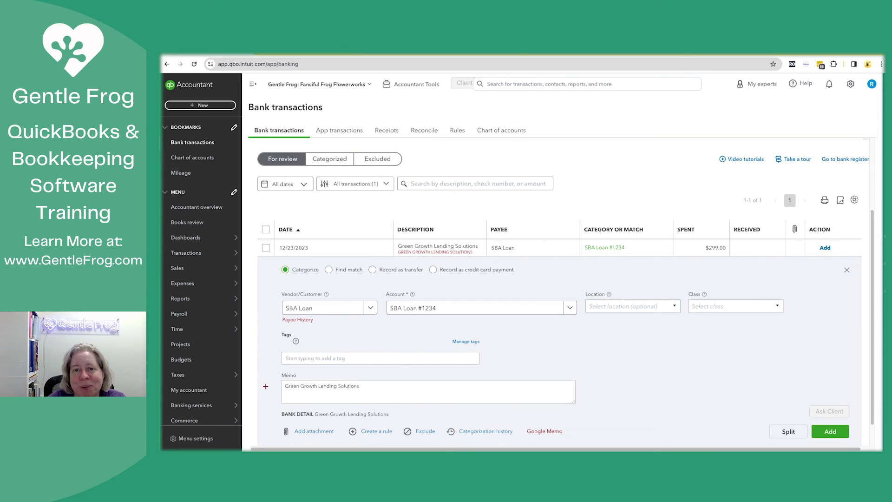